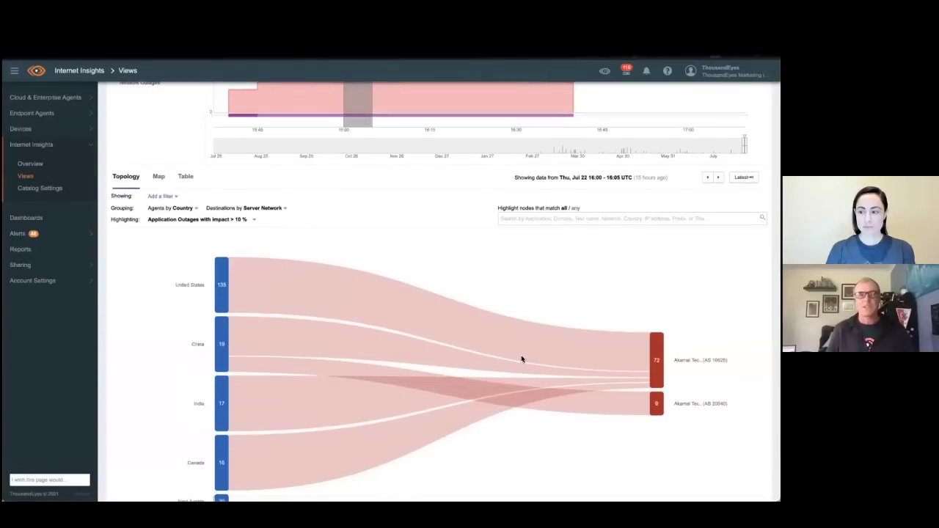
{"action": "scroll", "coordinate": [521, 359], "scroll_direction": "up", "scroll_amount": 2}
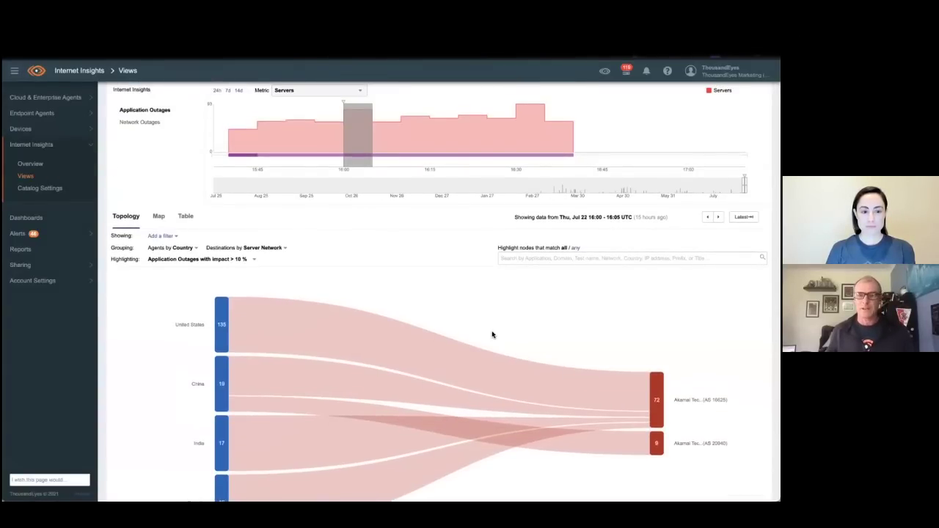
{"action": "scroll", "coordinate": [492, 335], "scroll_direction": "down", "scroll_amount": 1}
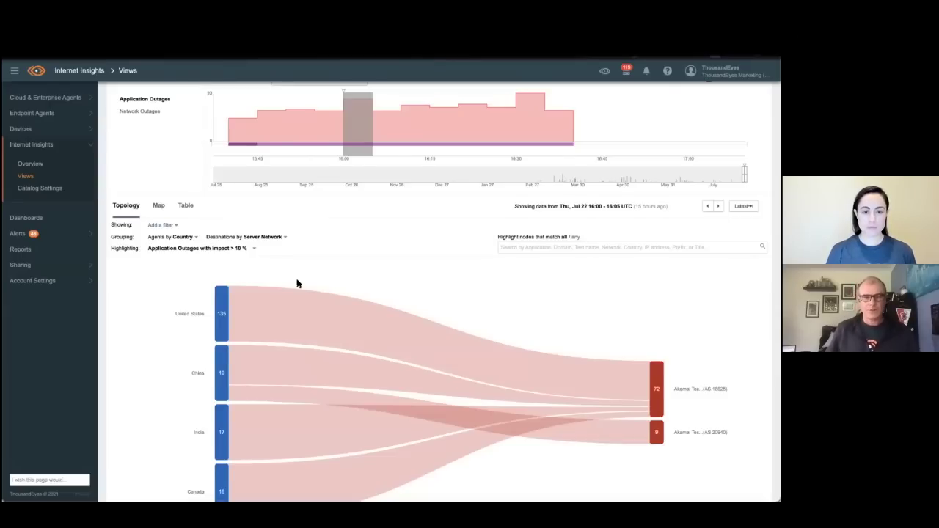
{"action": "scroll", "coordinate": [298, 283], "scroll_direction": "down", "scroll_amount": 1}
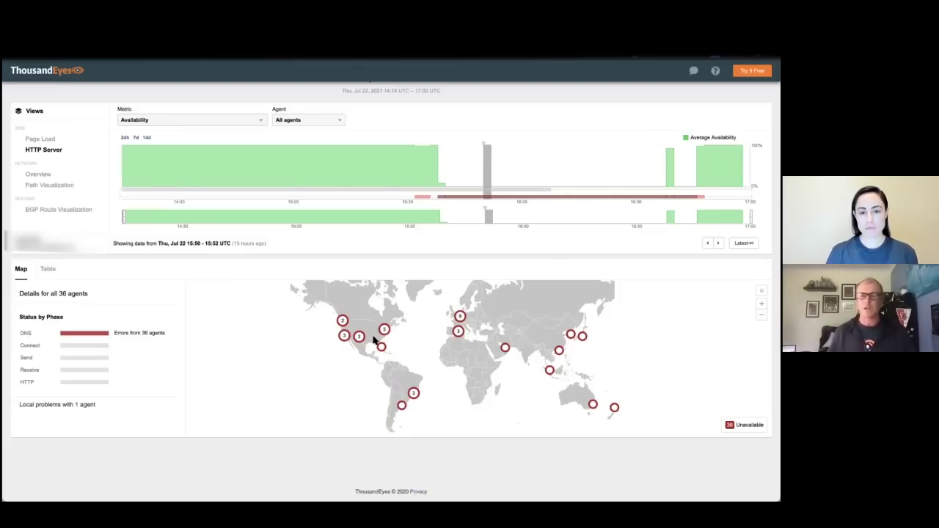
{"action": "mouse_move", "coordinate": [433, 178]}
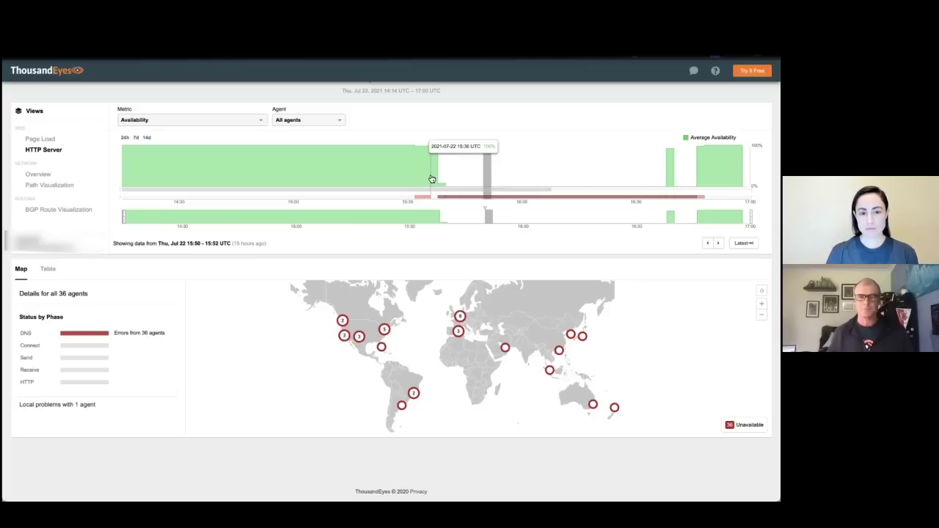
Move the HTTP Server availability timeline to the 15:46–15:48 UTC slice.
{"action": "left_click", "coordinate": [472, 176]}
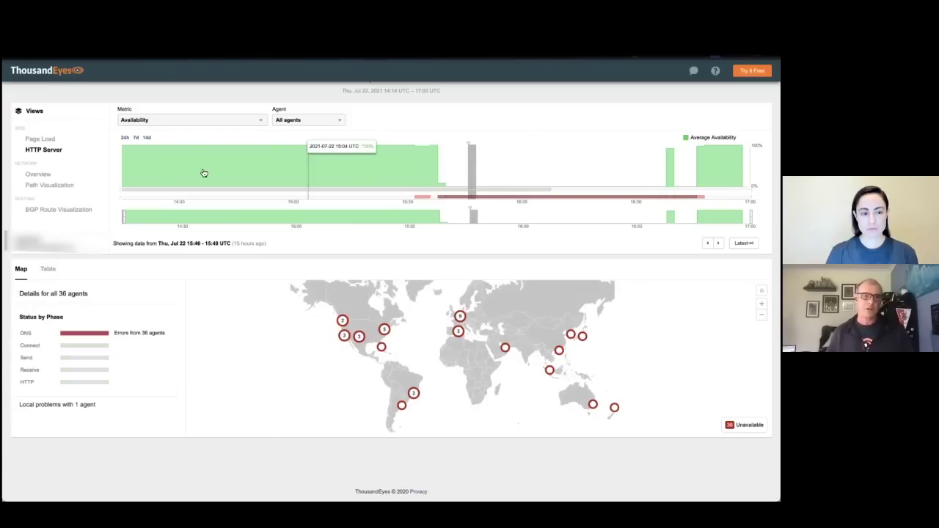
{"action": "left_click", "coordinate": [65, 186]}
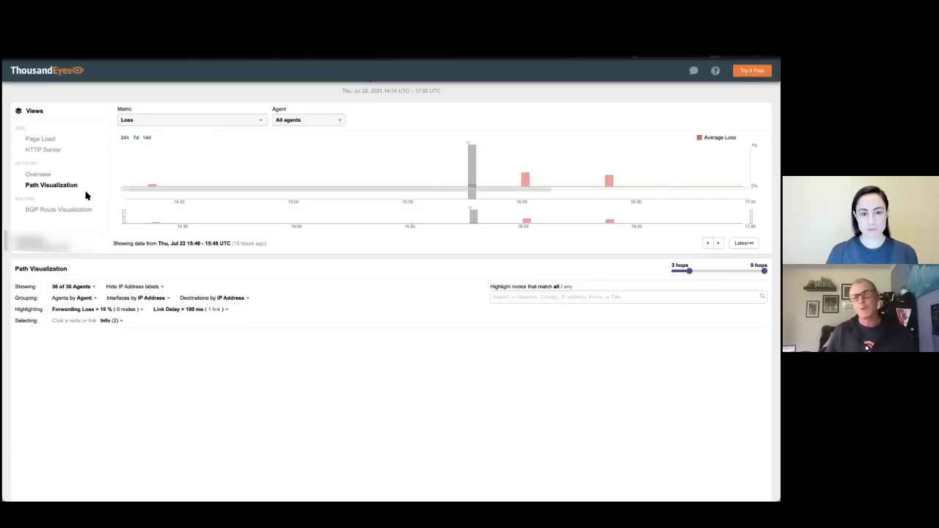
{"action": "left_click", "coordinate": [53, 152]}
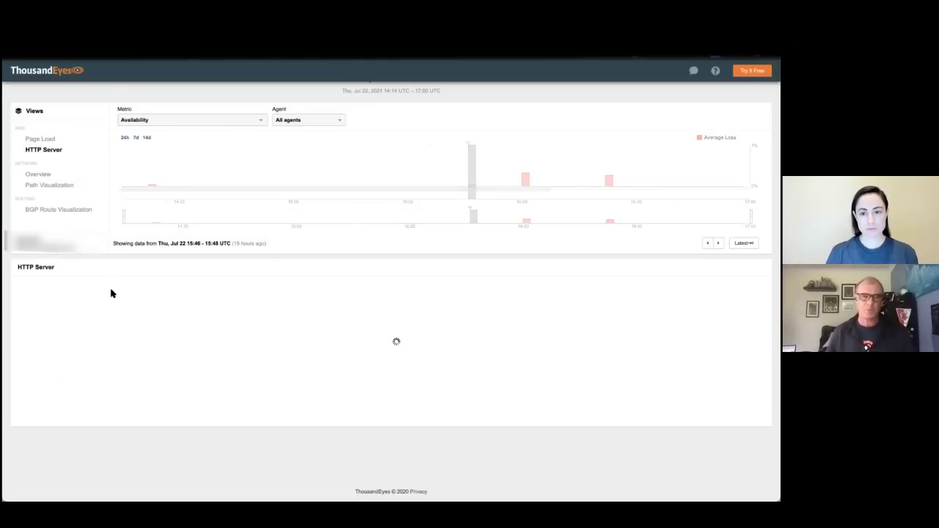
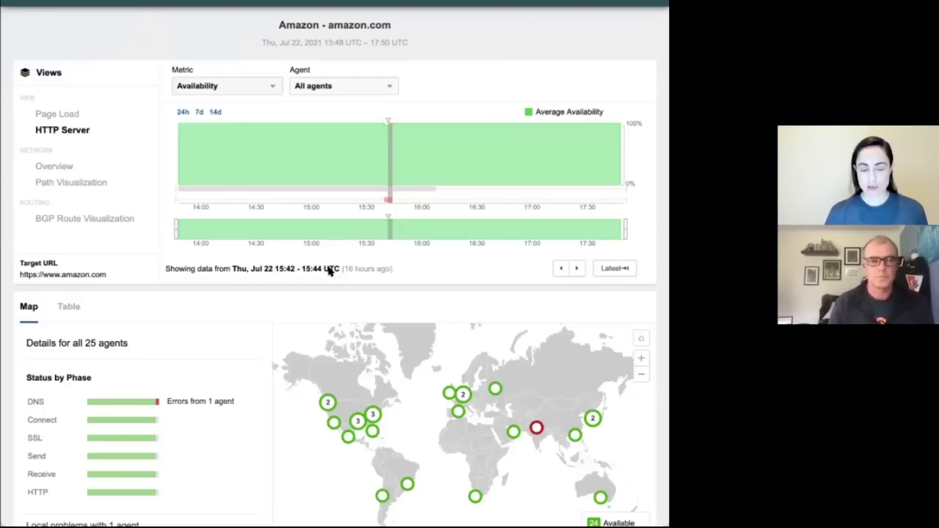
Step back from 15:42–15:44 to 15:38–15:40 UTC and briefly highlight that time range.
{"action": "left_click", "coordinate": [558, 270]}
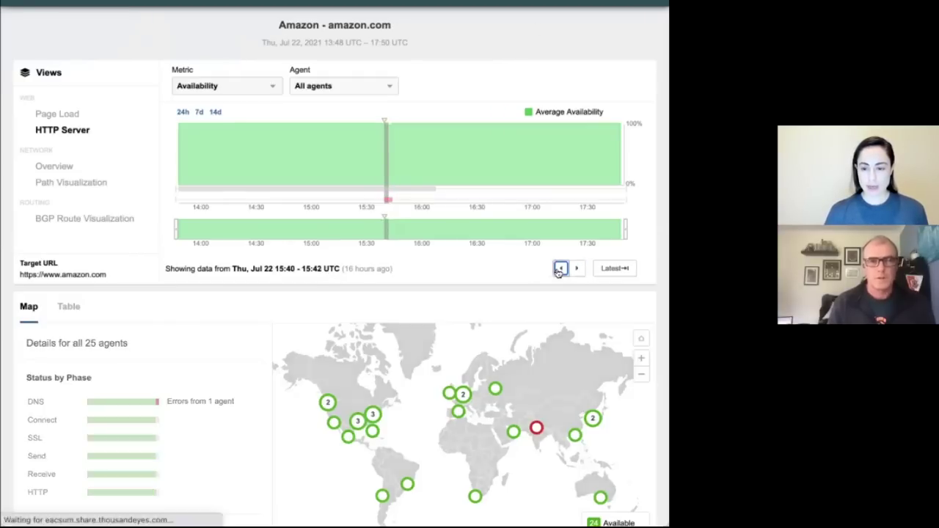
{"action": "left_click", "coordinate": [558, 270]}
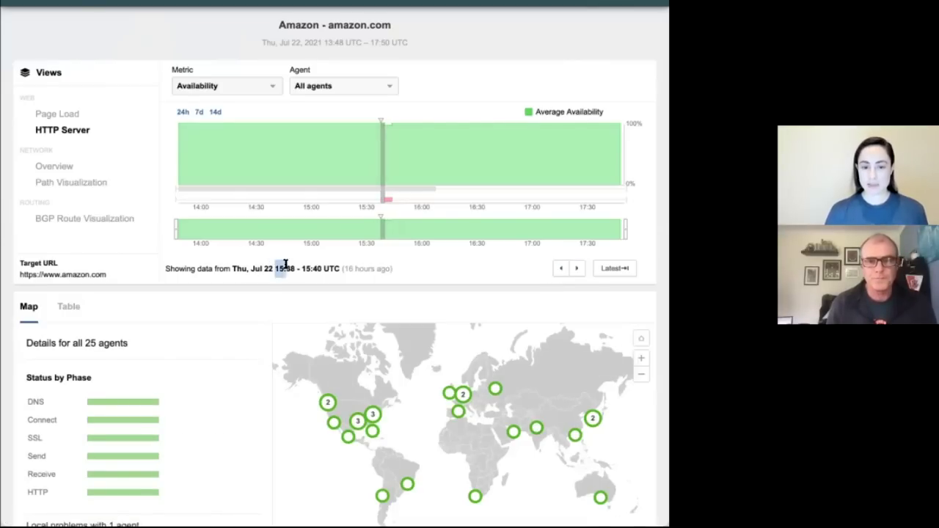
{"action": "left_click_drag", "start_coordinate": [275, 267], "coordinate": [339, 266]}
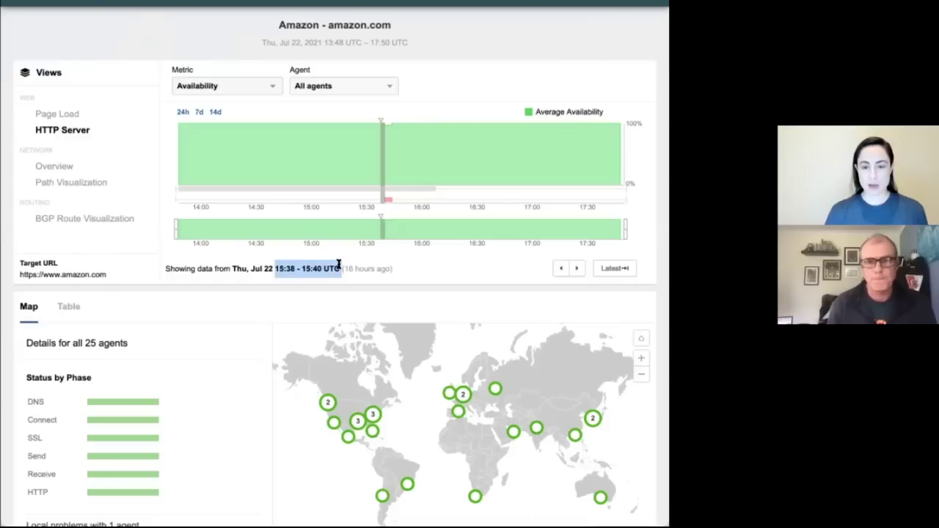
{"action": "left_click", "coordinate": [362, 268]}
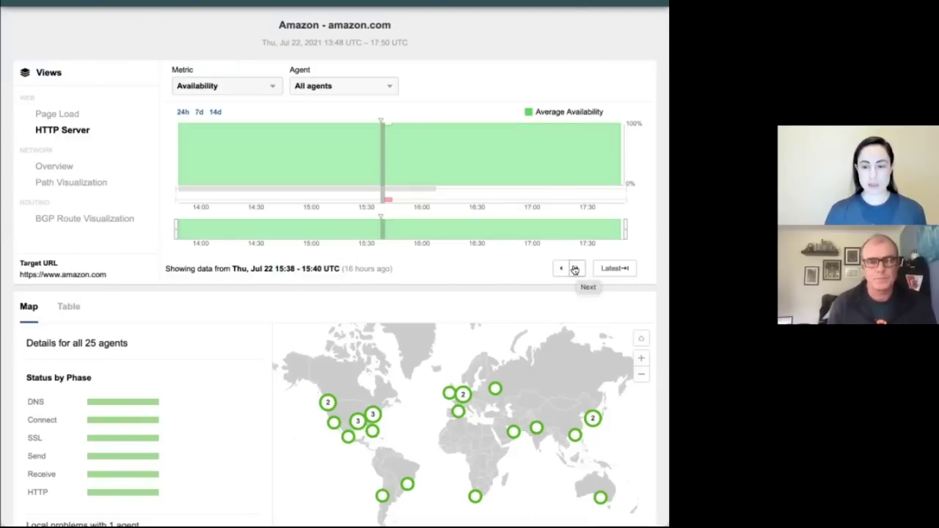
Advance through 15:40–15:42 to 15:42–15:44 UTC, showing the New Delhi agent's DNS failure.
{"action": "left_click", "coordinate": [575, 270]}
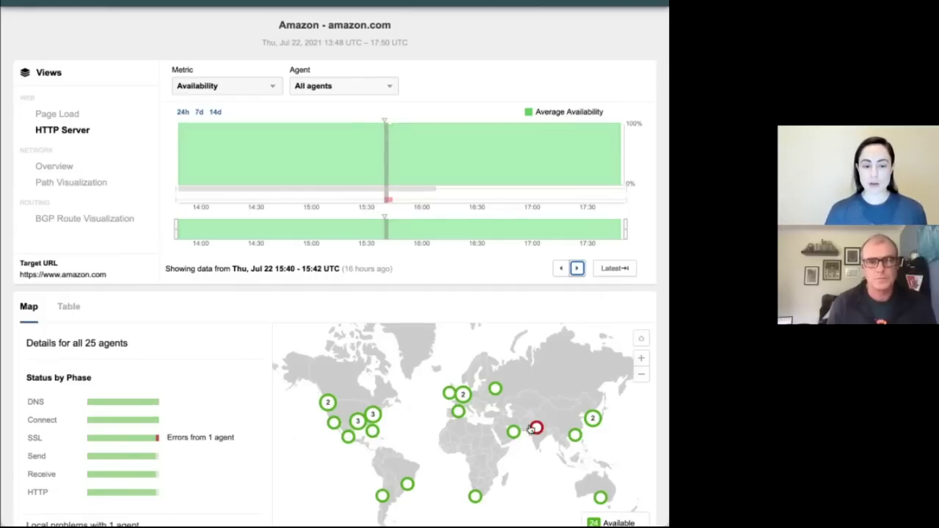
{"action": "mouse_move", "coordinate": [536, 427]}
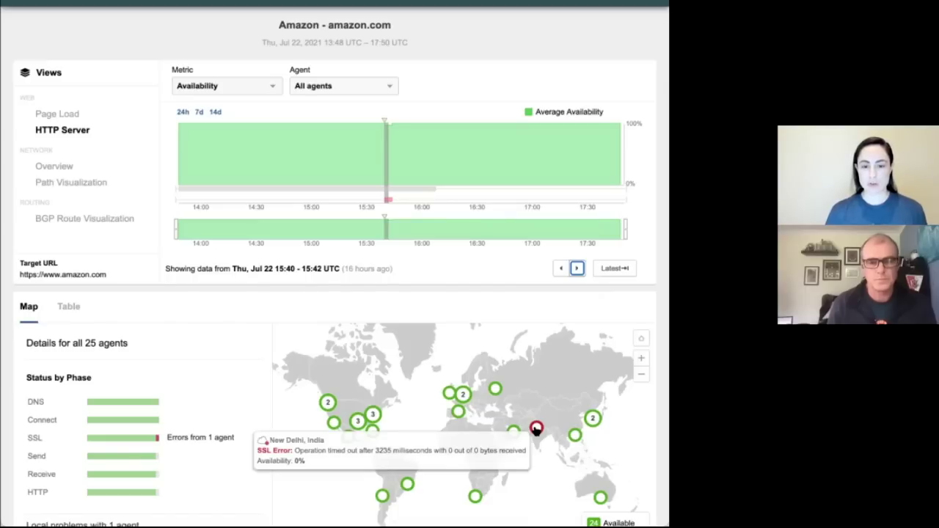
{"action": "left_click", "coordinate": [576, 268]}
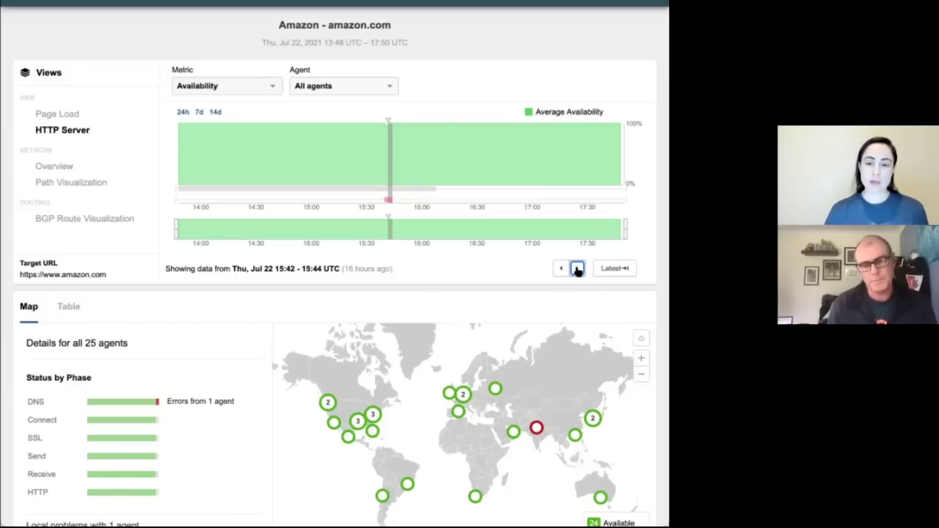
Advance to the 15:44–15:46 UTC interval, where all 25 agents are healthy.
{"action": "left_click", "coordinate": [578, 270]}
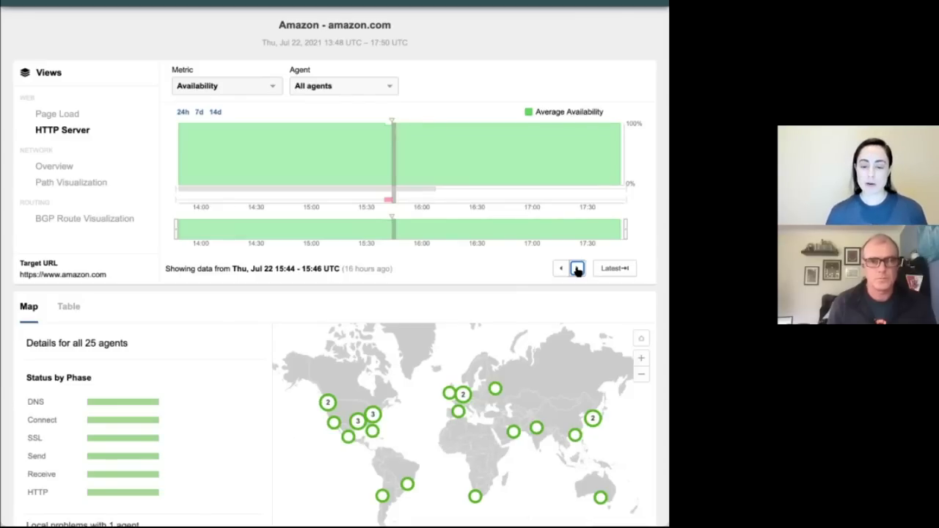
{"action": "left_click", "coordinate": [577, 269]}
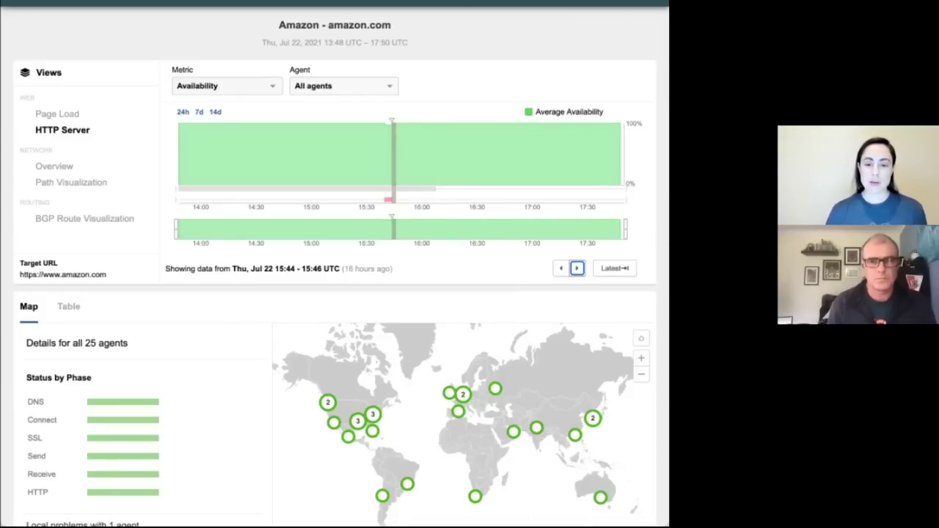